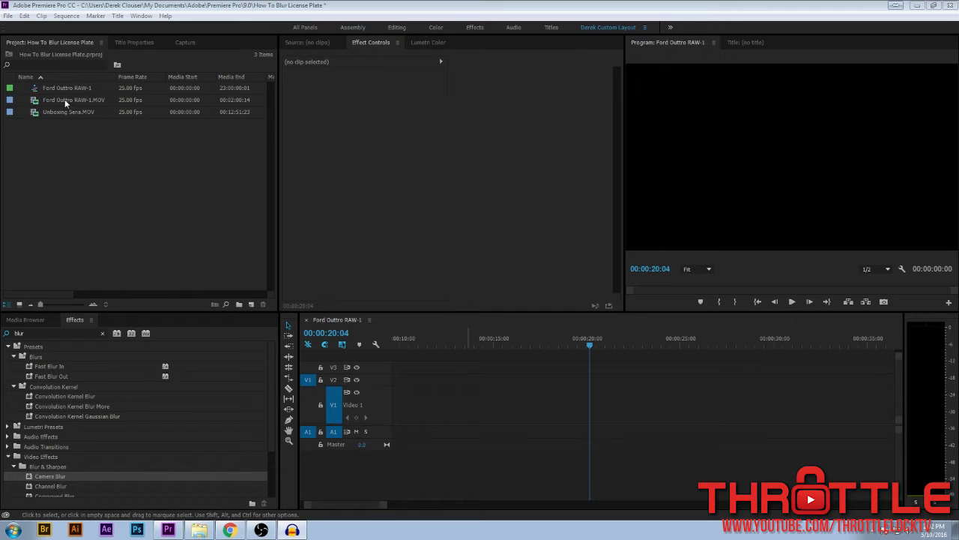
Step: Place Ford Outtro RAW-1.MOV on track V1 and shift it earlier so it starts at the playhead near the sequence start
left_click_drag(62, 99, 393, 415)
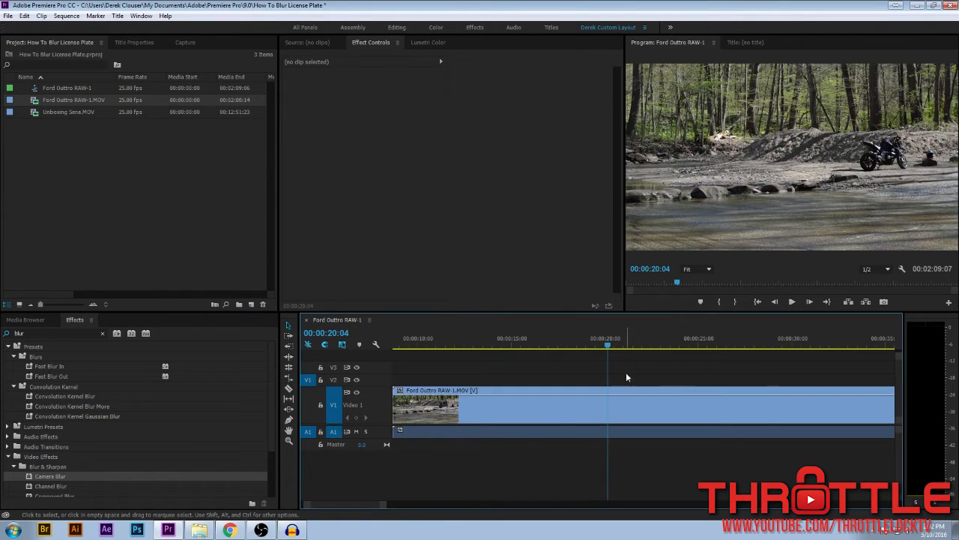
left_click_drag(607, 345, 375, 343)
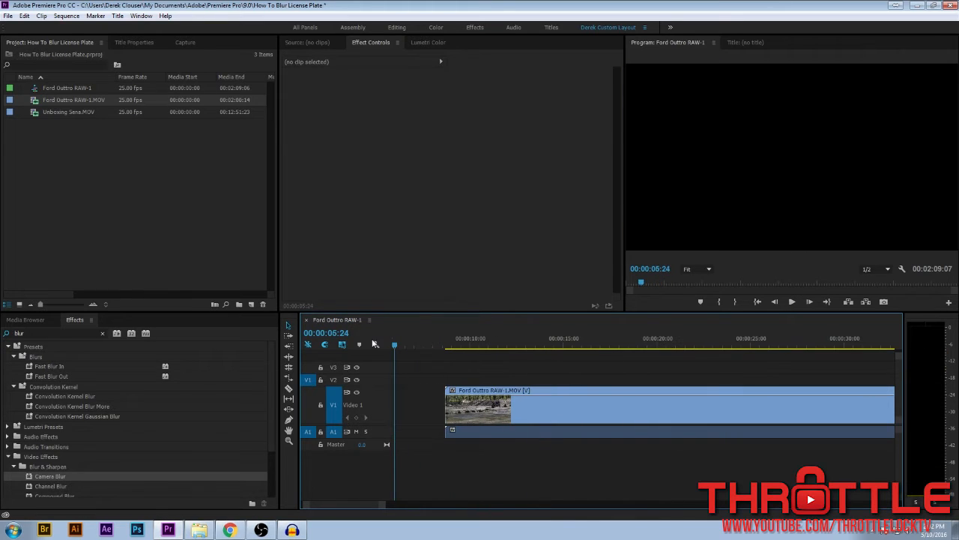
left_click_drag(501, 412, 420, 415)
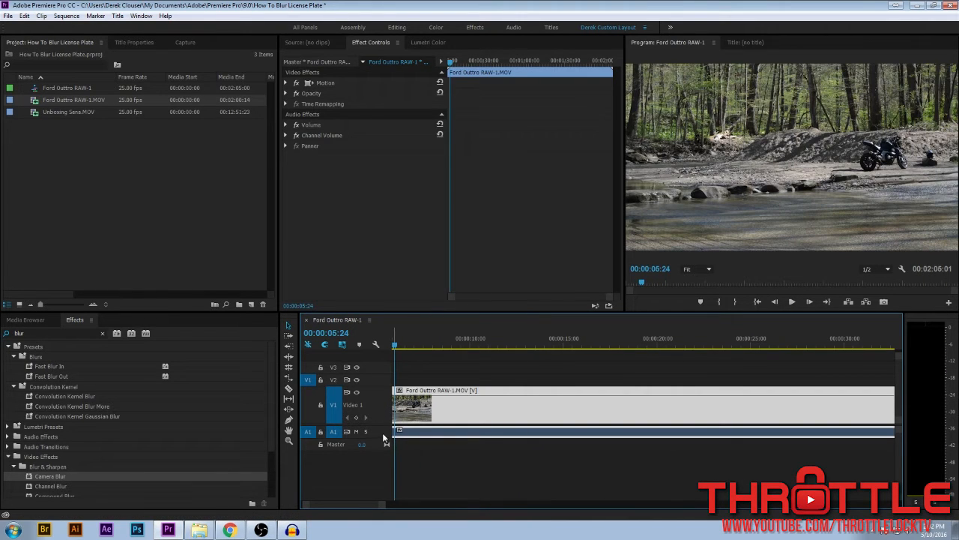
right_click(382, 433)
left_click(420, 377)
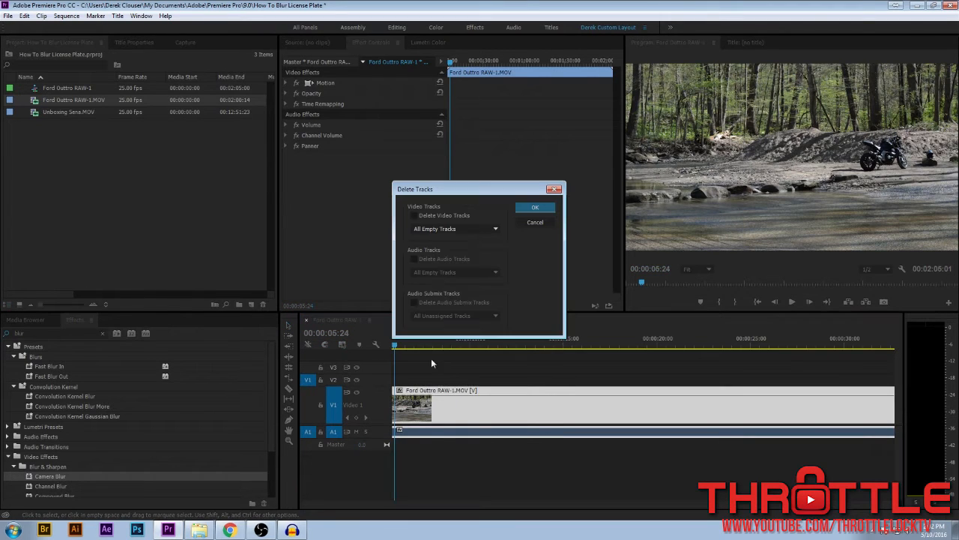
left_click(527, 221)
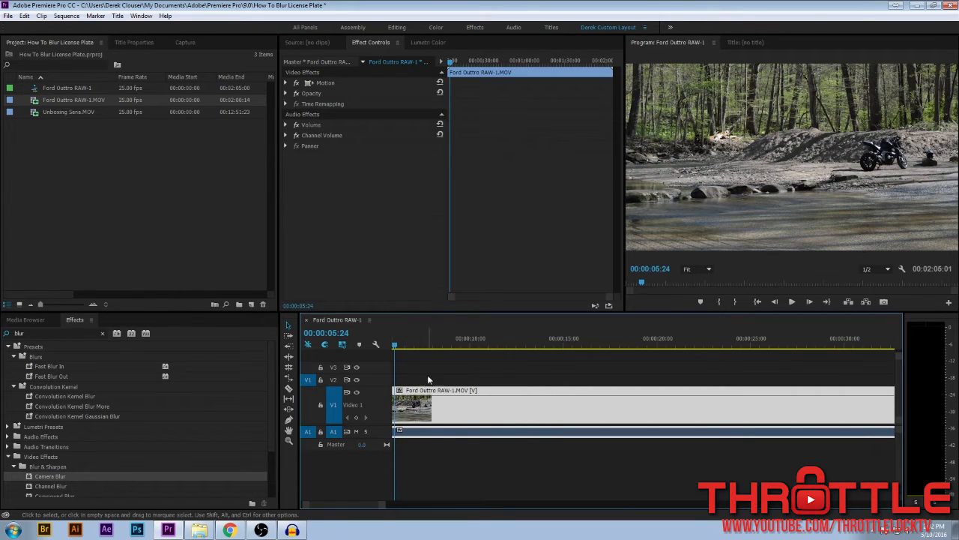
Step: Add an audio track and delete the original one holding the clip's audio, leaving only the video in the sequence
right_click(383, 433)
left_click(364, 332)
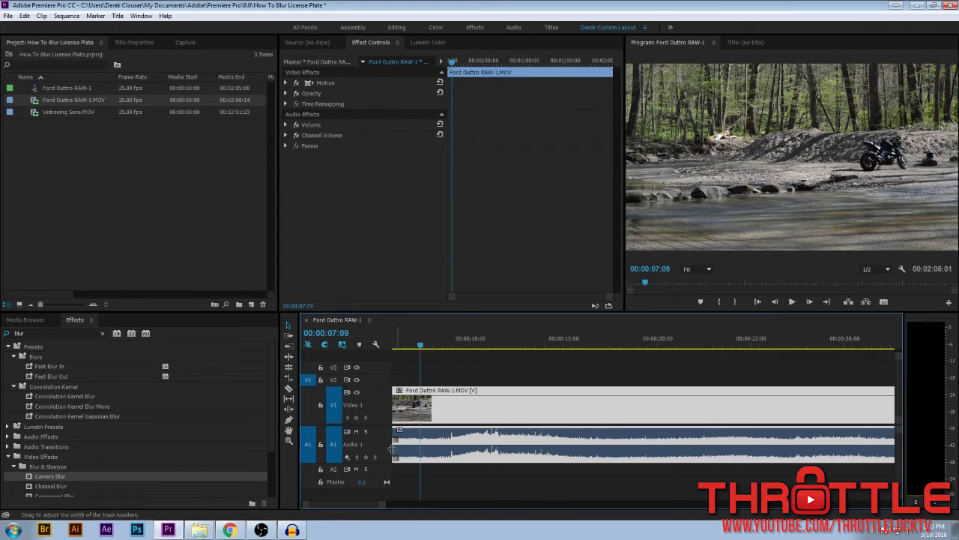
right_click(387, 439)
left_click(414, 359)
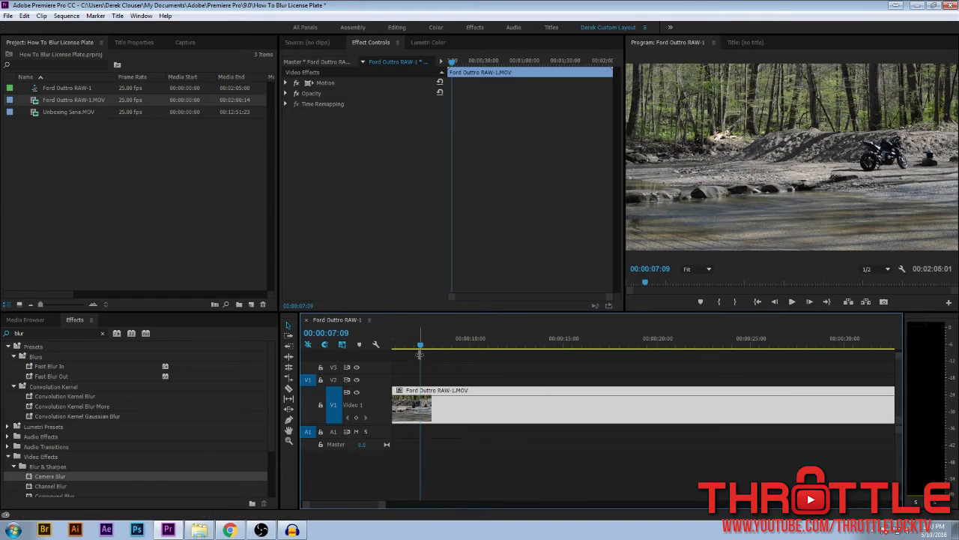
Step: Split the video clip at 00:00:08:09, where the car enters the frame
left_click_drag(419, 347, 471, 354)
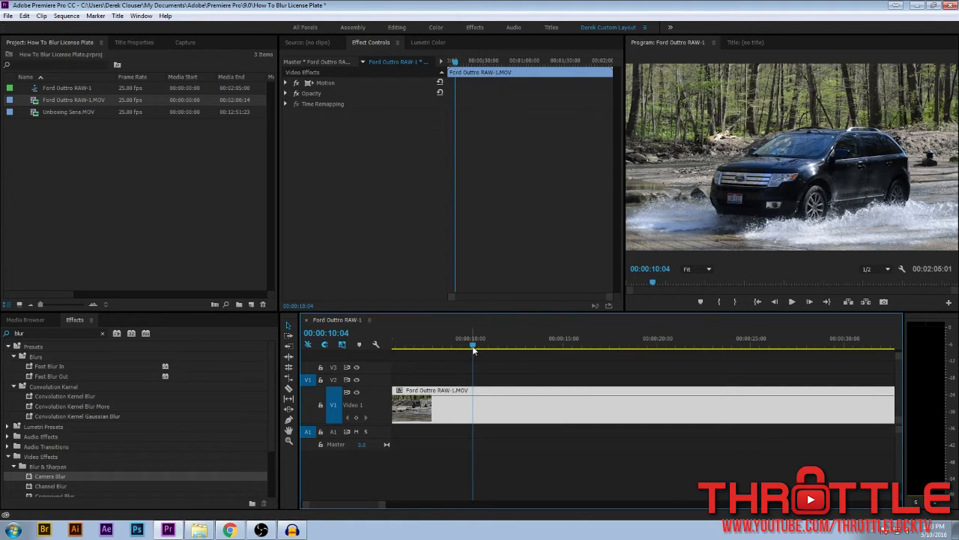
left_click_drag(473, 349, 440, 351)
key("c")
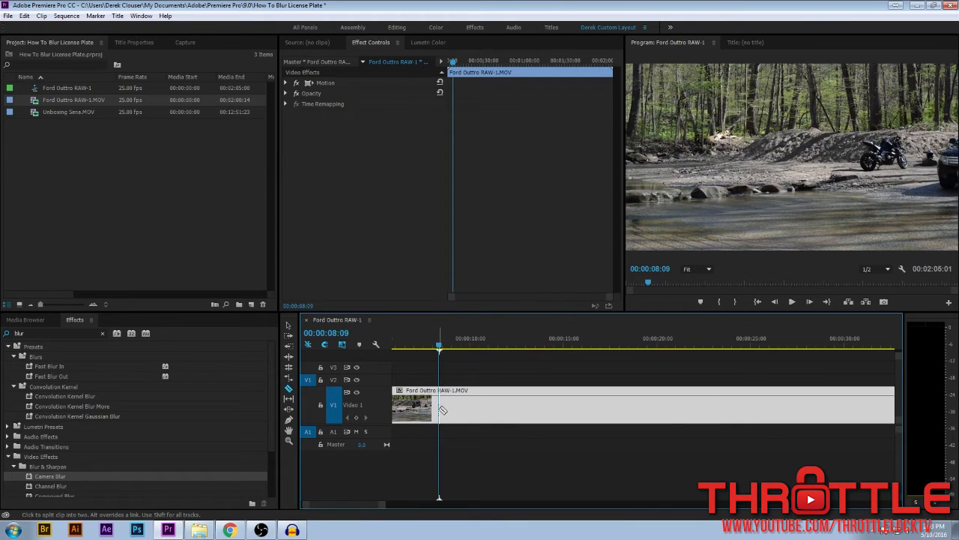
left_click(440, 409)
Step: Split the video clip again at 00:00:10:15, where the license plate leaves the frame
left_click_drag(439, 350, 481, 357)
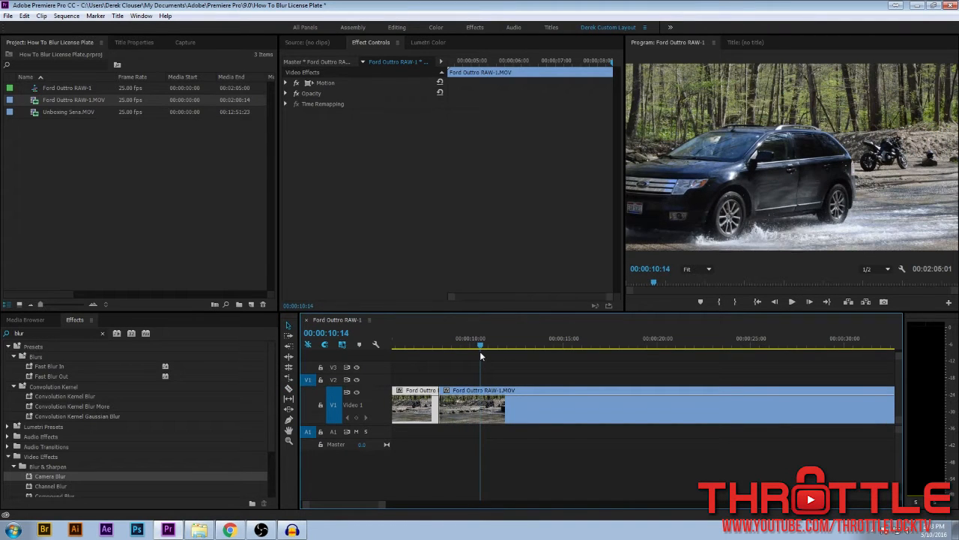
key("Right")
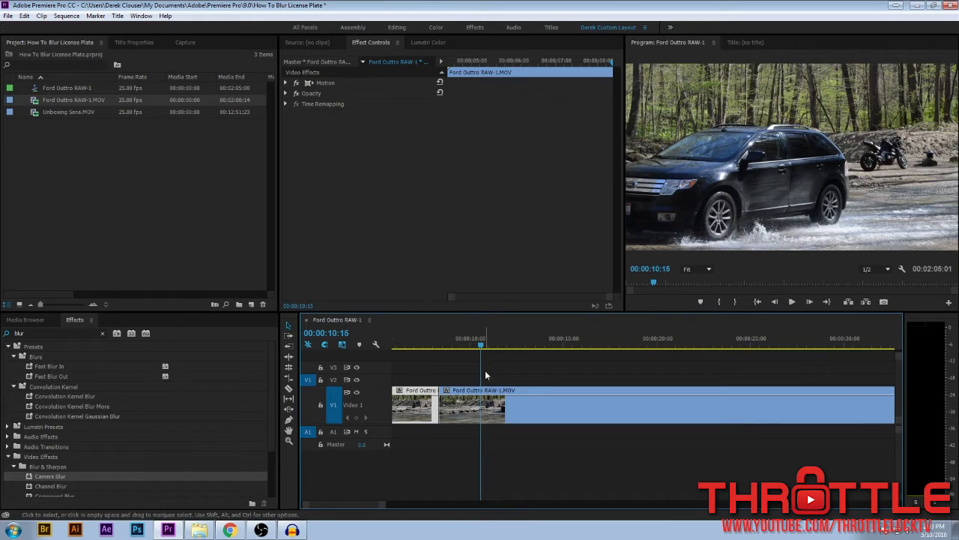
key("ctrl+k")
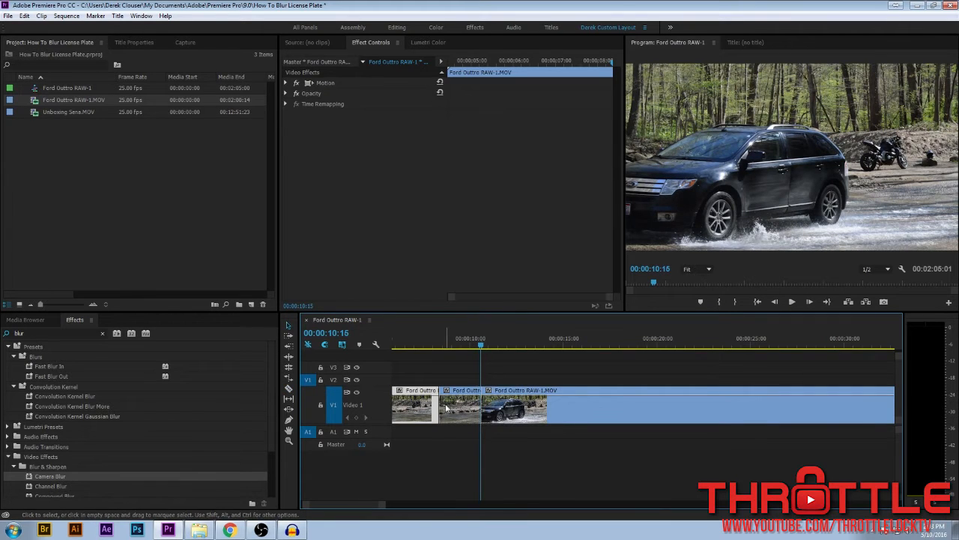
Step: Find the Mosaic In preset and apply it to the middle segment, with the playhead at 00:00:09:21 where the plate is readable
left_click(459, 409)
mouse_move(481, 346)
left_mouse_down()
mouse_move(439, 348)
mouse_move(468, 350)
left_mouse_up()
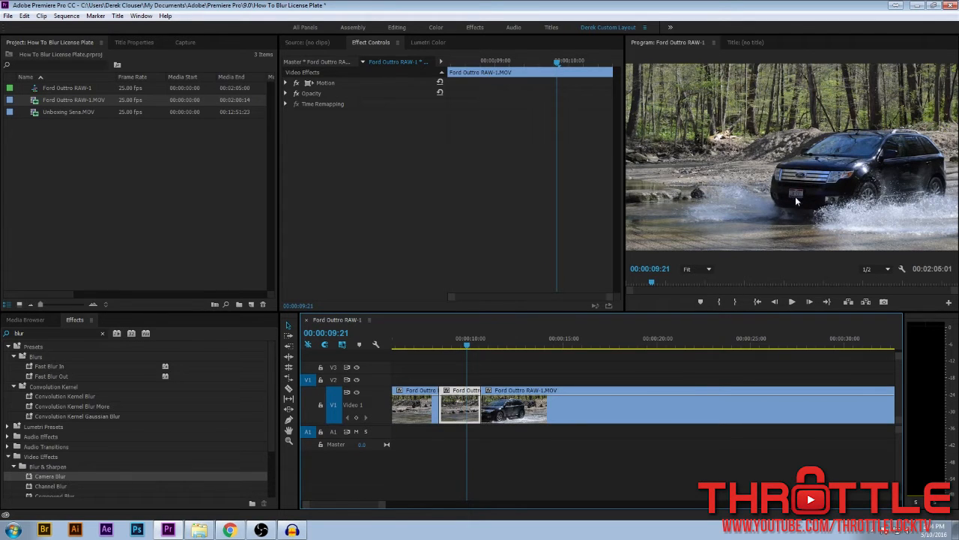
left_click(69, 332)
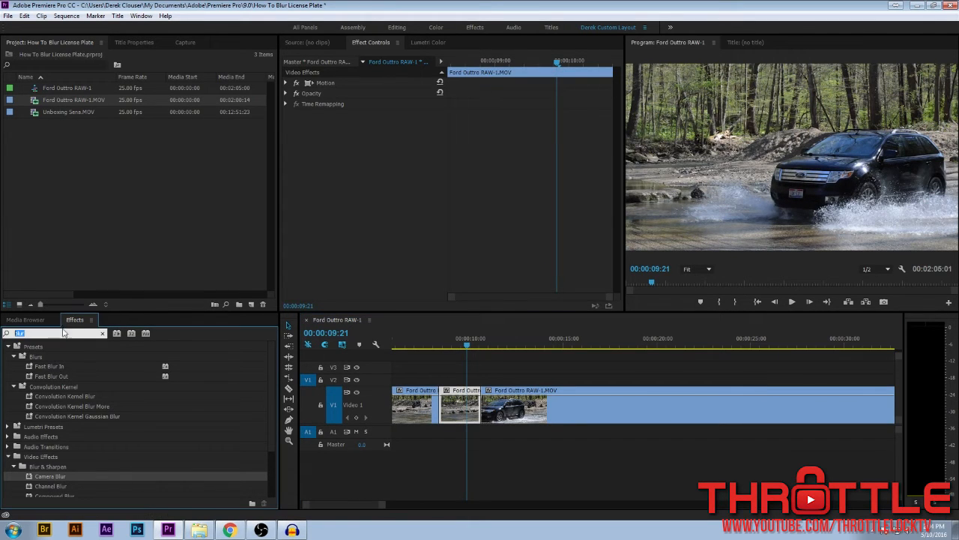
type("mosaic")
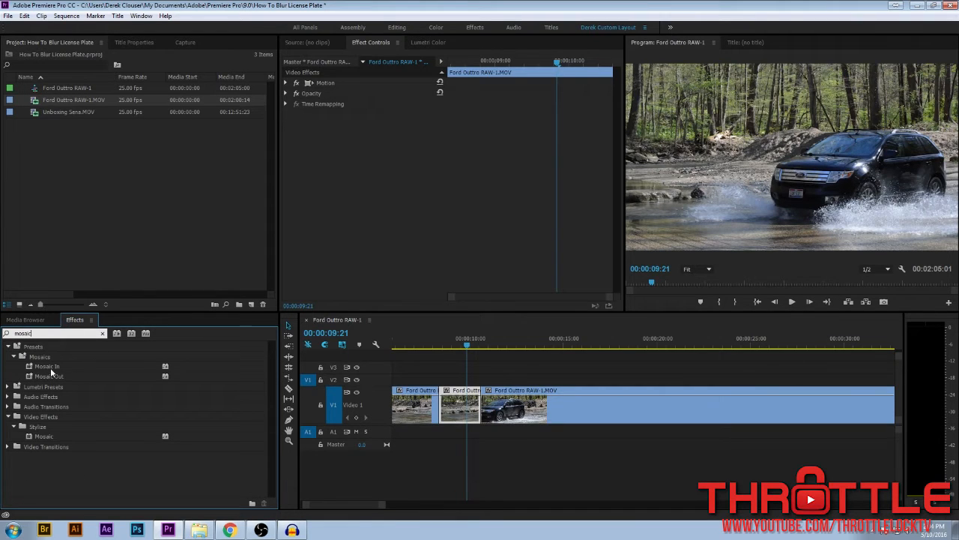
left_click_drag(50, 368, 521, 411)
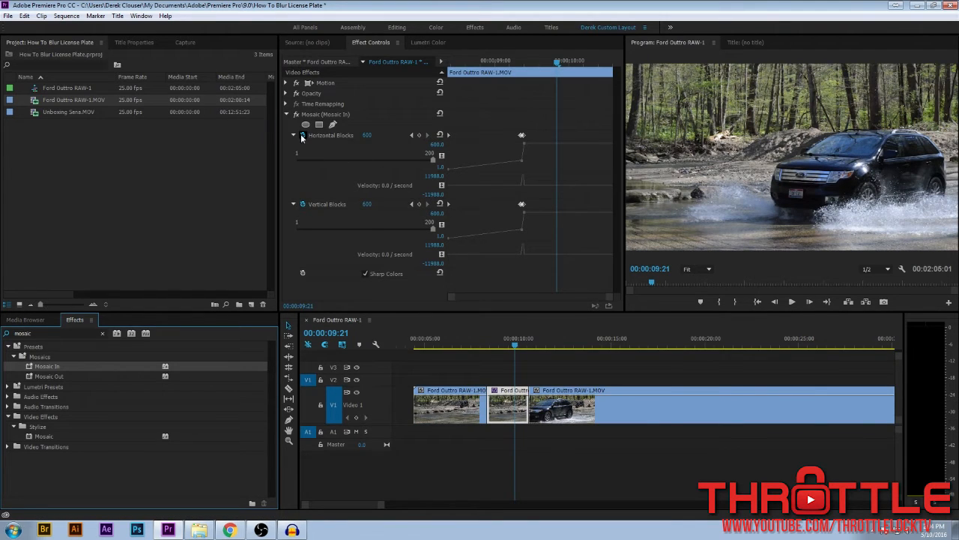
Step: Remove the keyframes from the mosaic's Horizontal and Vertical Blocks, and set them to 53 and 51
left_click(302, 136)
left_click(514, 277)
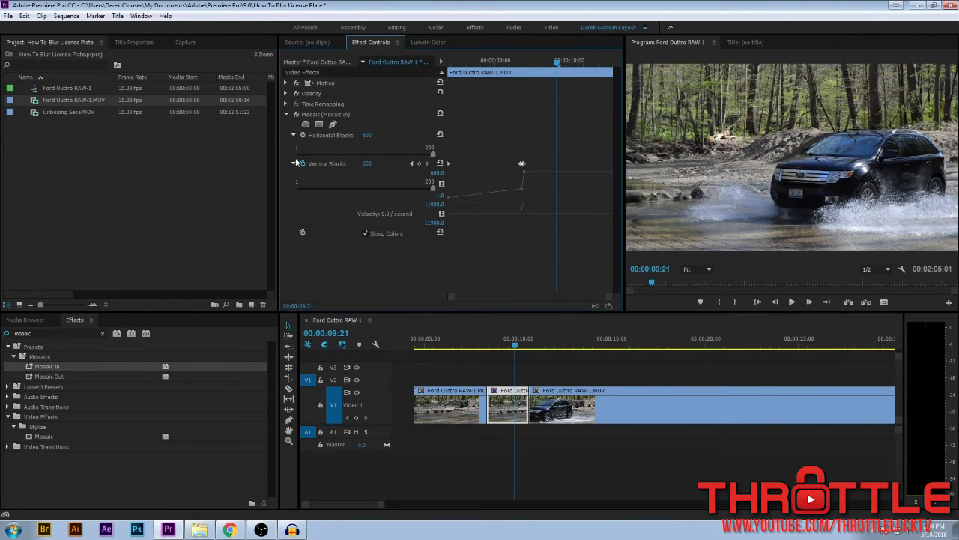
left_click(302, 163)
left_click(508, 277)
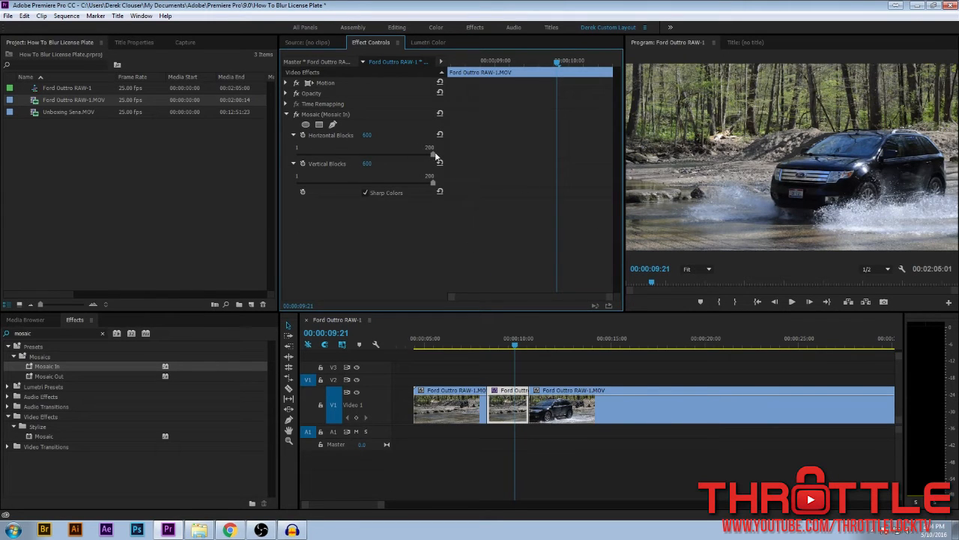
left_click_drag(433, 154, 332, 154)
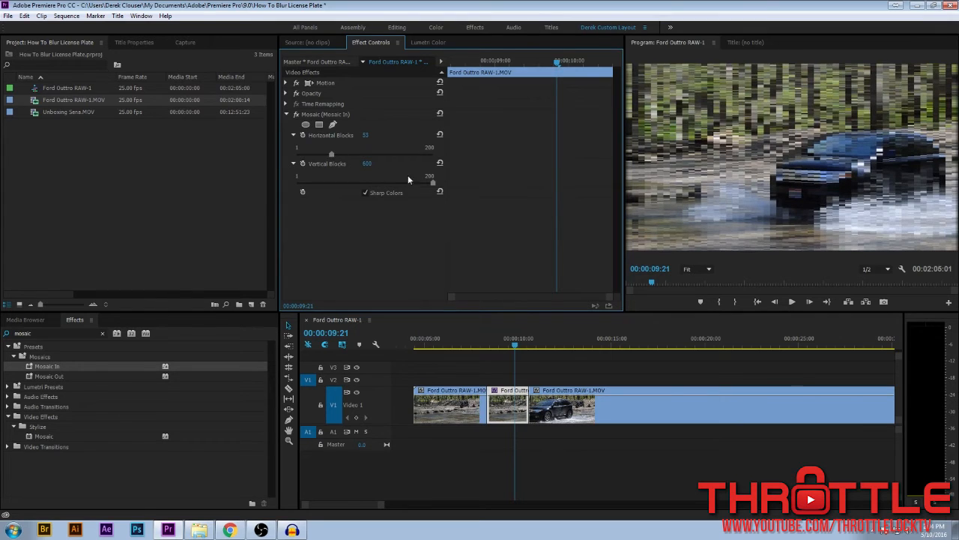
left_click_drag(435, 184, 331, 184)
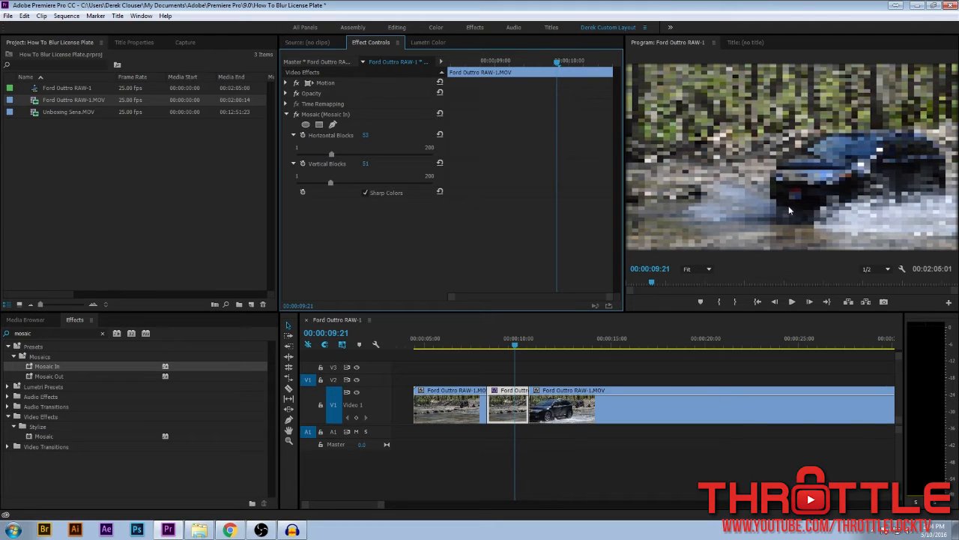
Step: Add a rectangular mask to the mosaic effect and fit its corners tightly around the car's license plate
left_click(319, 125)
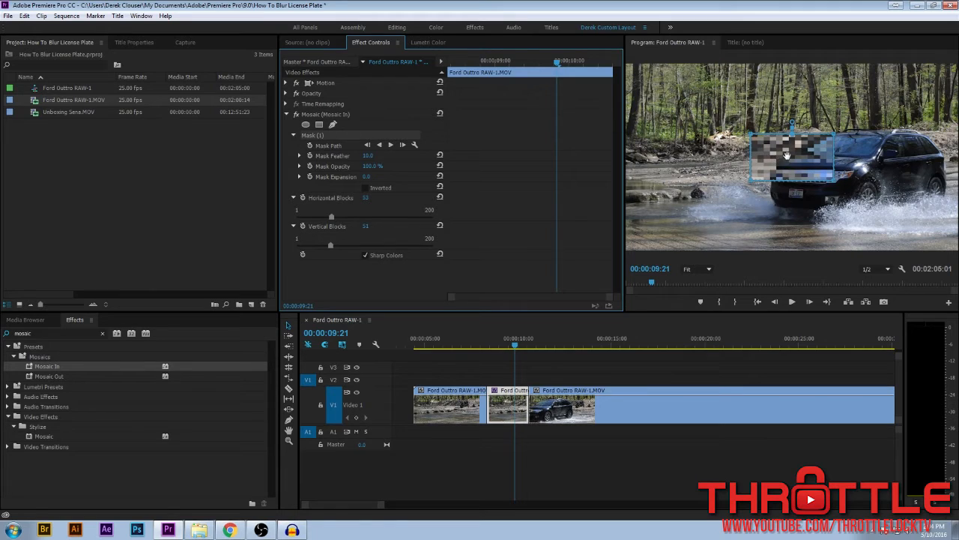
left_click_drag(788, 155, 825, 208)
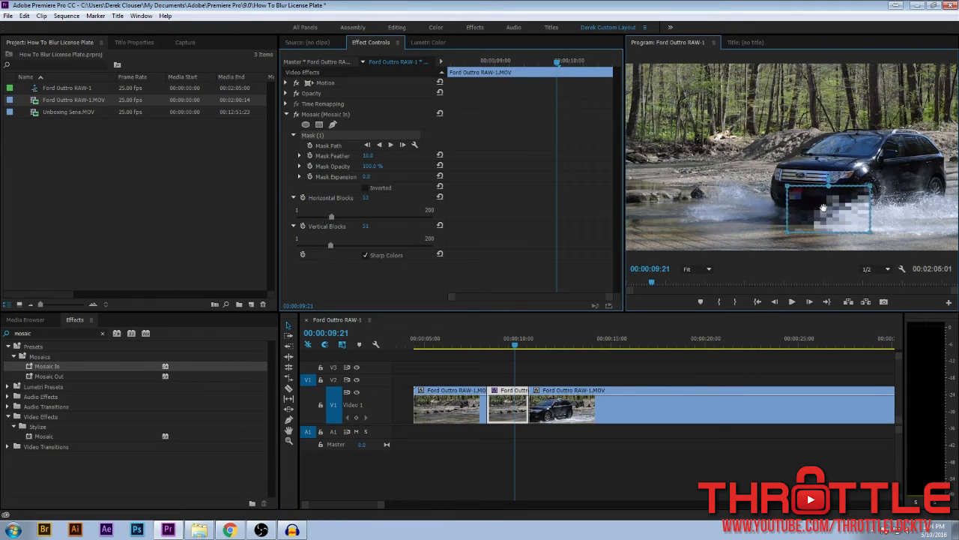
left_click_drag(869, 185, 804, 191)
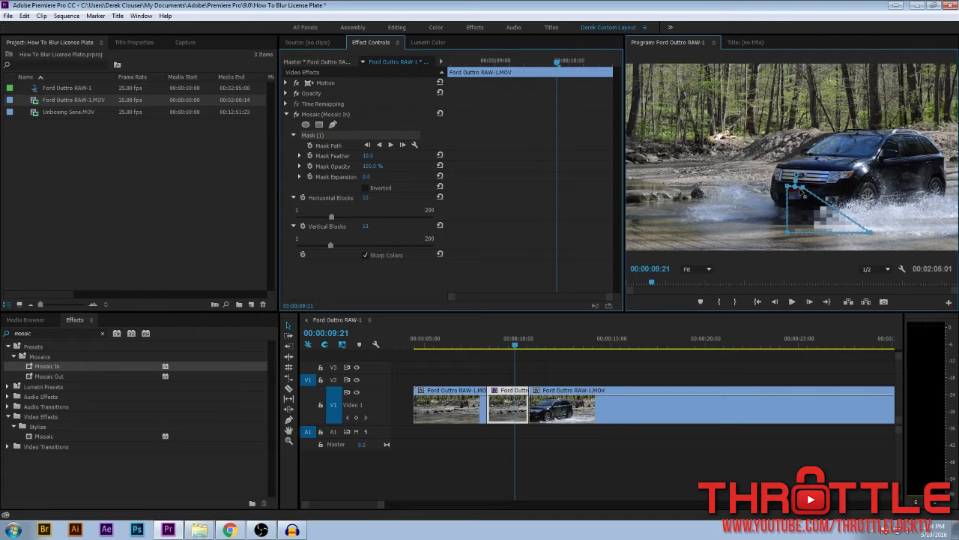
left_click_drag(868, 233, 789, 201)
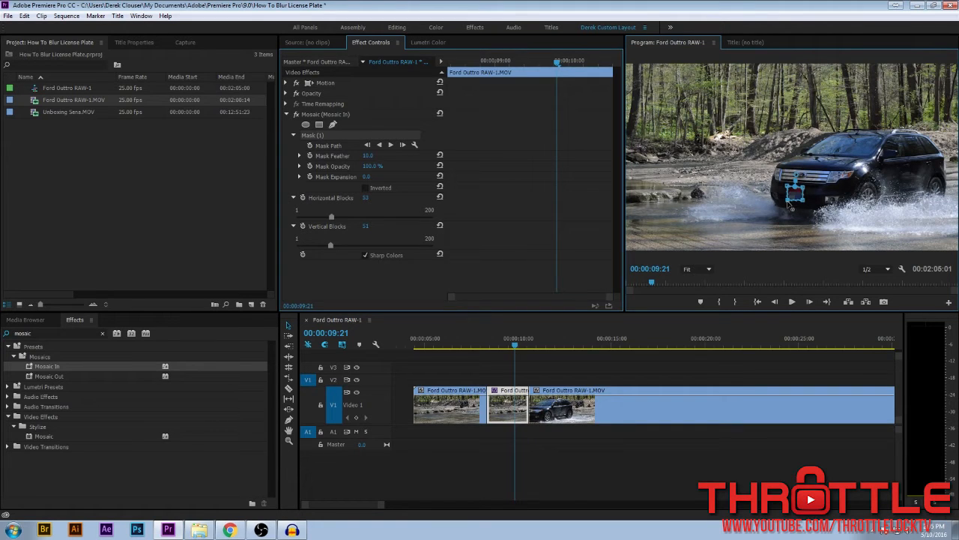
left_click_drag(802, 200, 804, 205)
Step: Track the mask forward and backward from 00:00:09:21 using the Position, Scale & Rotation method
left_click(415, 144)
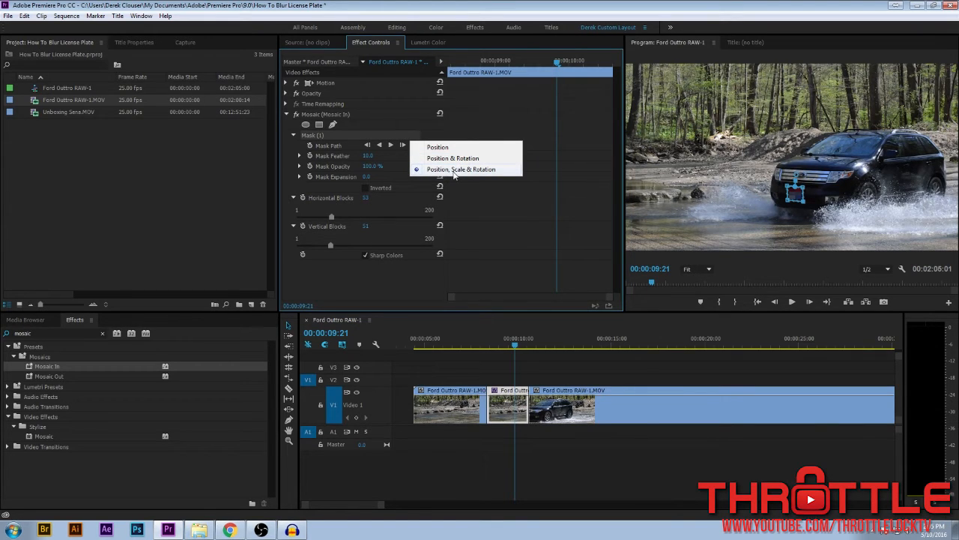
left_click(454, 171)
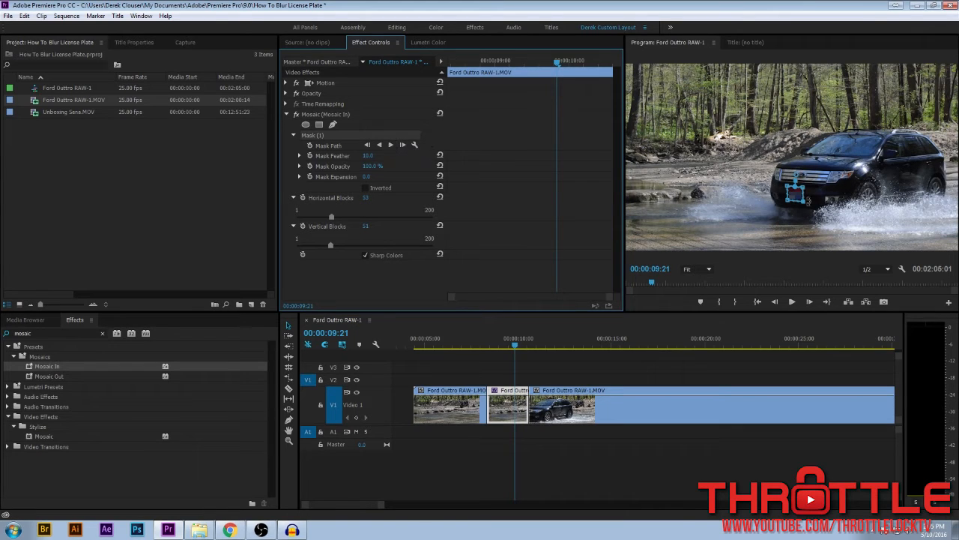
left_click(390, 145)
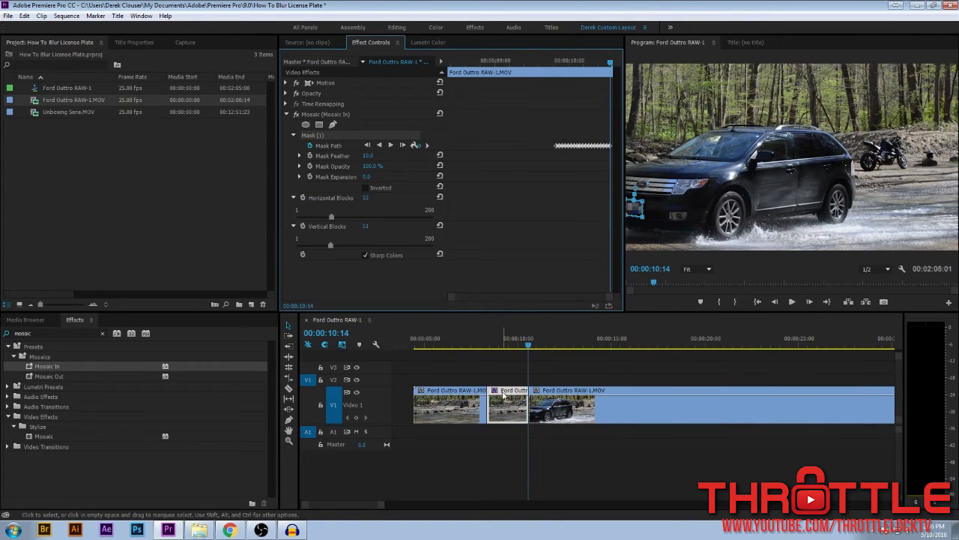
mouse_move(529, 347)
left_mouse_down()
mouse_move(513, 343)
mouse_move(520, 346)
left_mouse_up()
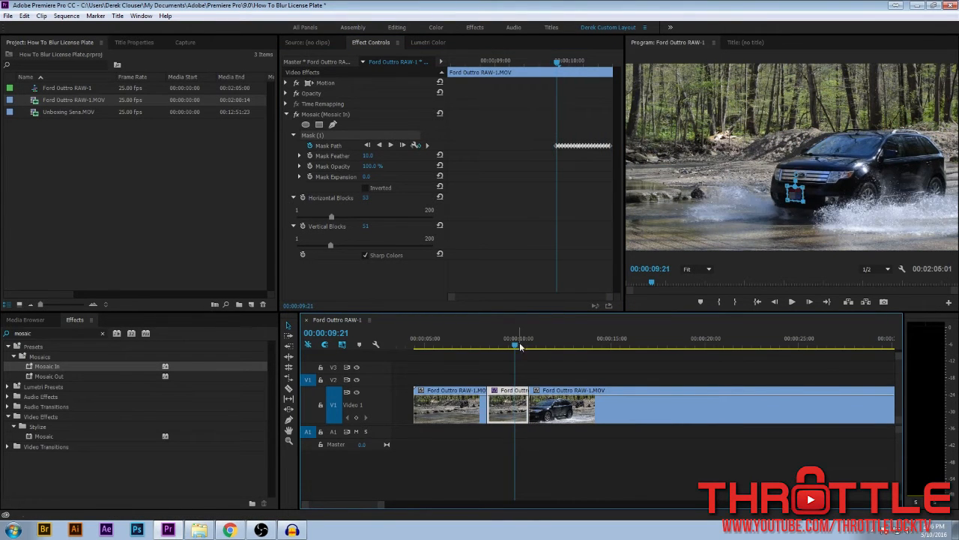
left_click(379, 144)
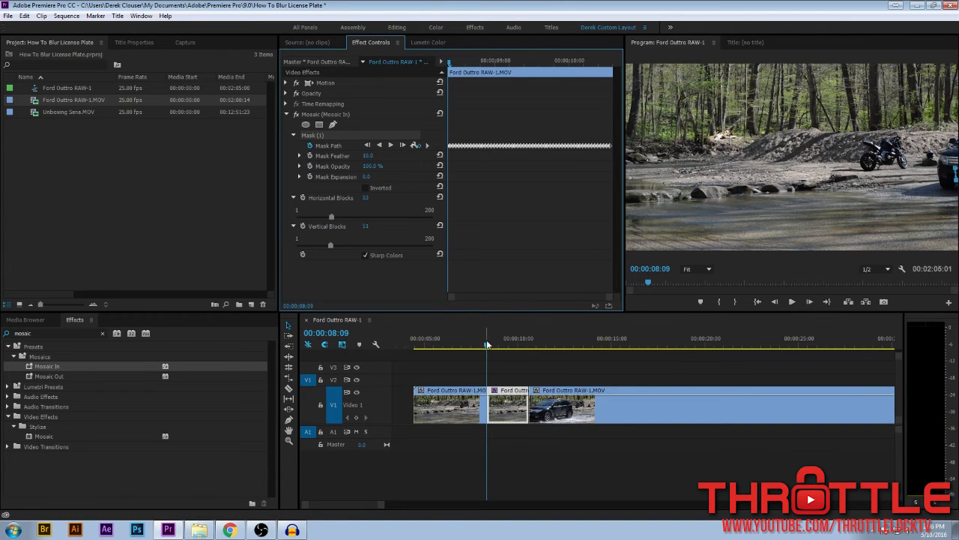
Step: Play the sequence full screen from 00:00:07:08 to check that the mosaic follows the license plate
left_click_drag(487, 348, 467, 346)
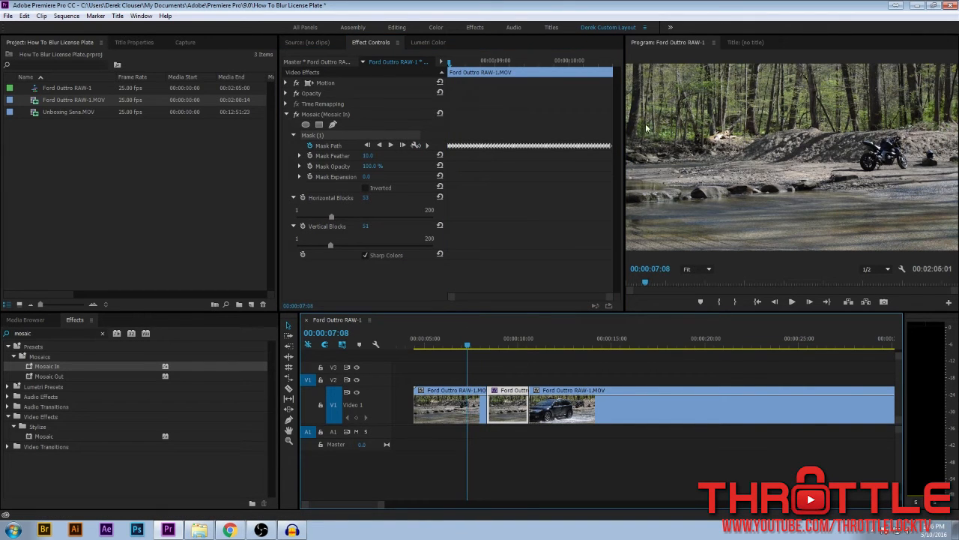
key("grave")
key("space")
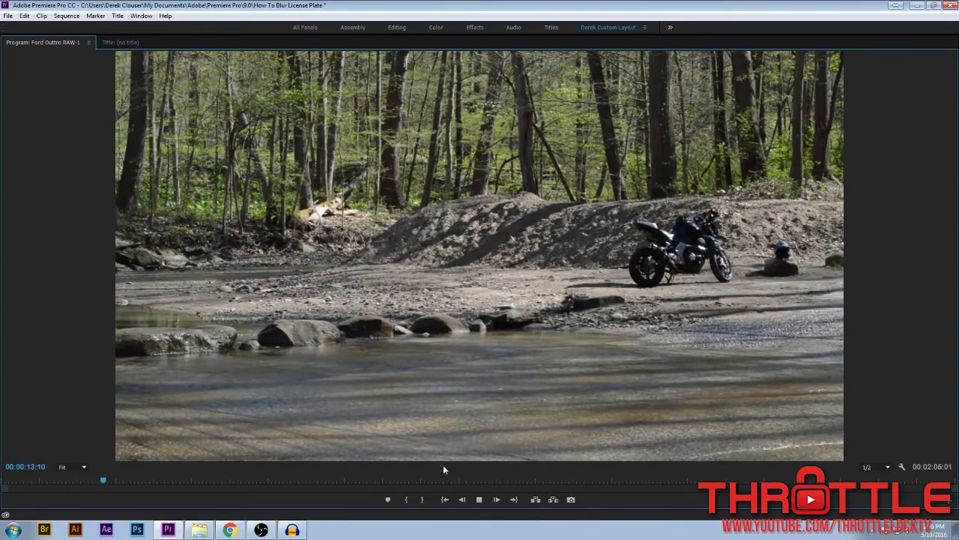
key("space")
key("grave")
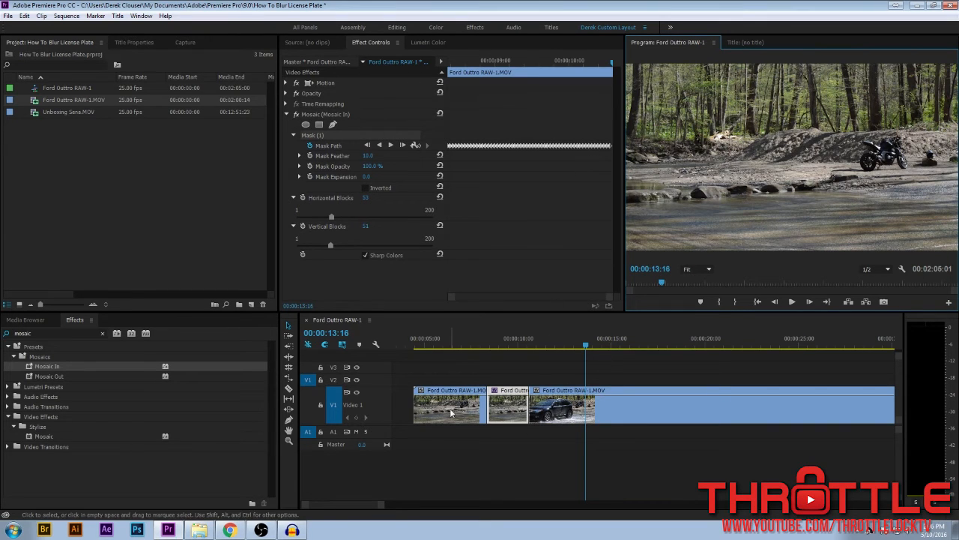
Step: Delete all three clip segments from the sequence and return the playhead to 00:00:00:00
left_click(524, 414)
key("Delete")
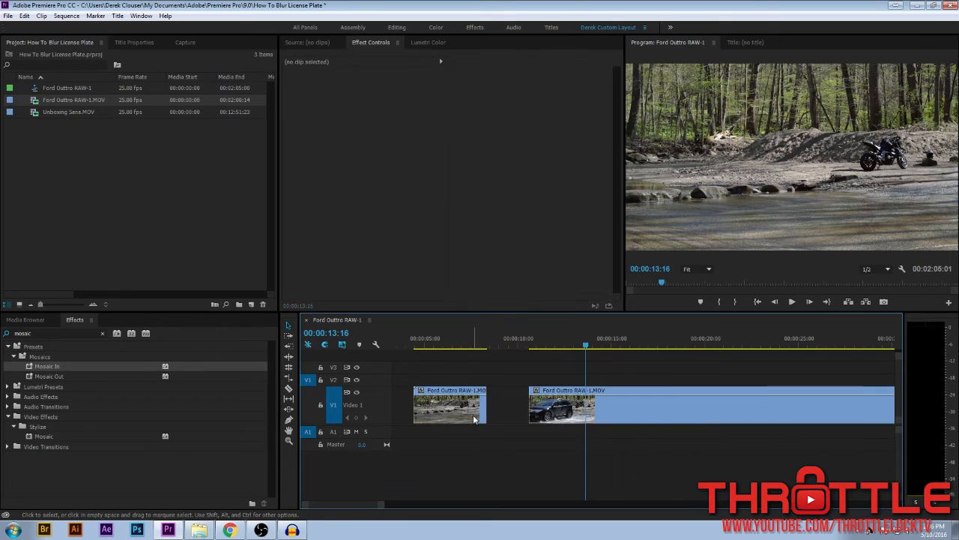
left_click(477, 416)
key("Delete")
left_click(555, 417)
key("Delete")
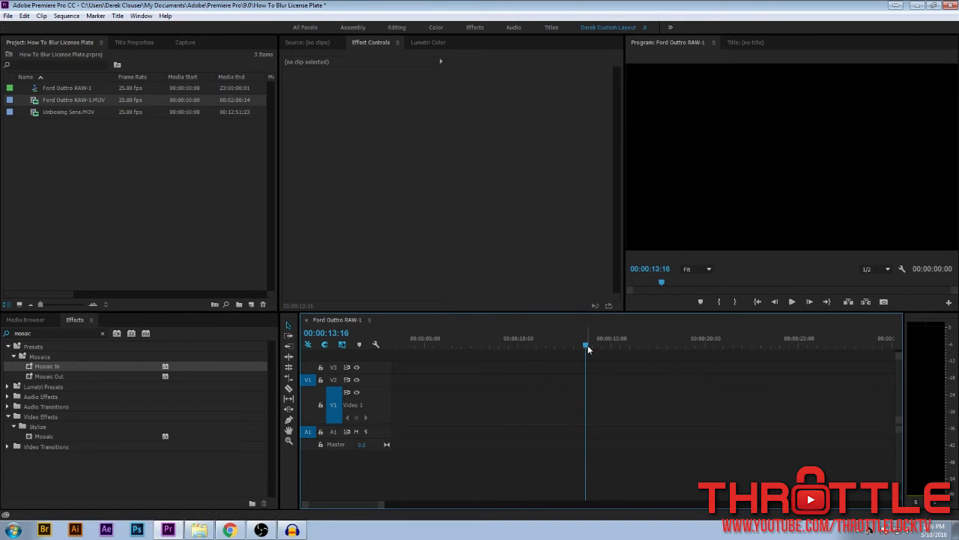
left_click_drag(587, 346, 272, 348)
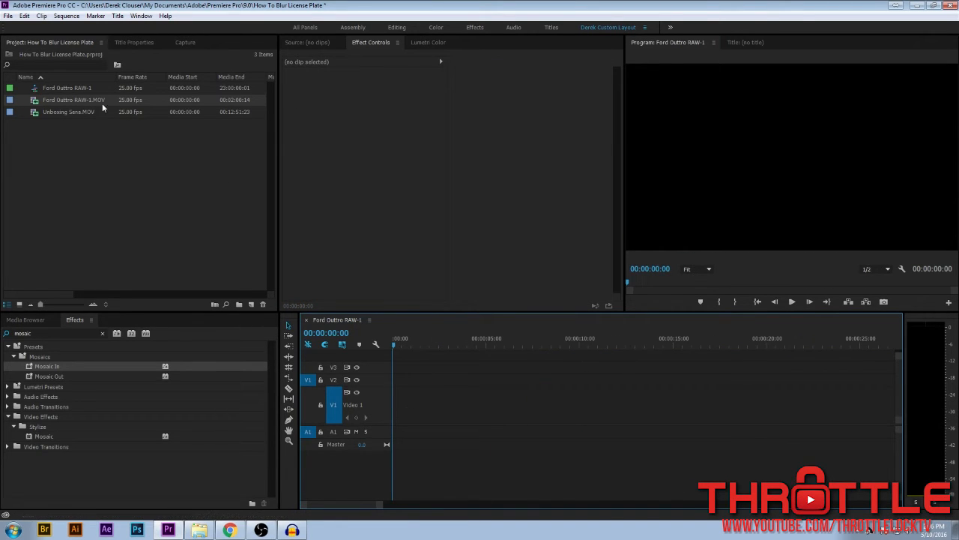
Step: Place Unboxing Sena.MOV at the start of V1 and strip its audio by adding one video and one audio track and deleting A1
left_click_drag(60, 112, 399, 411)
right_click(381, 433)
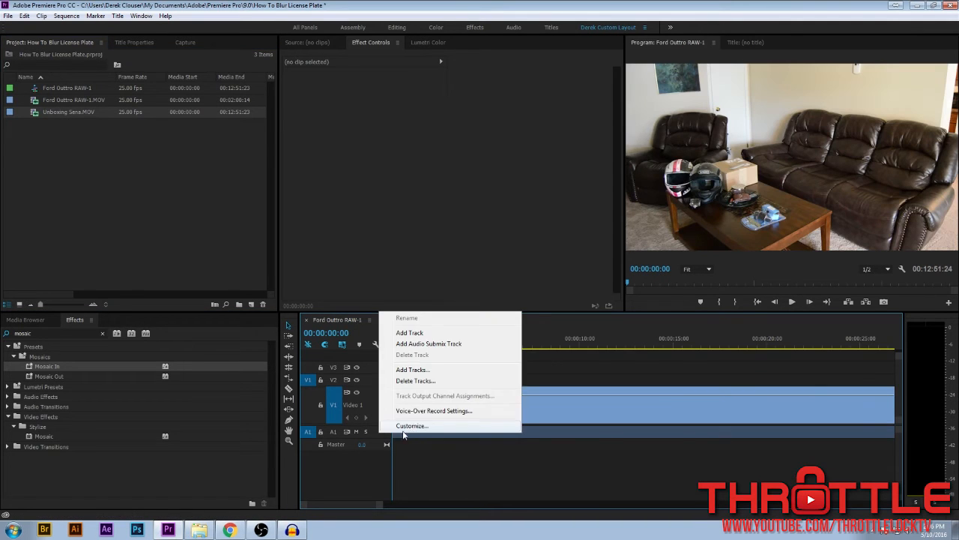
left_click(417, 370)
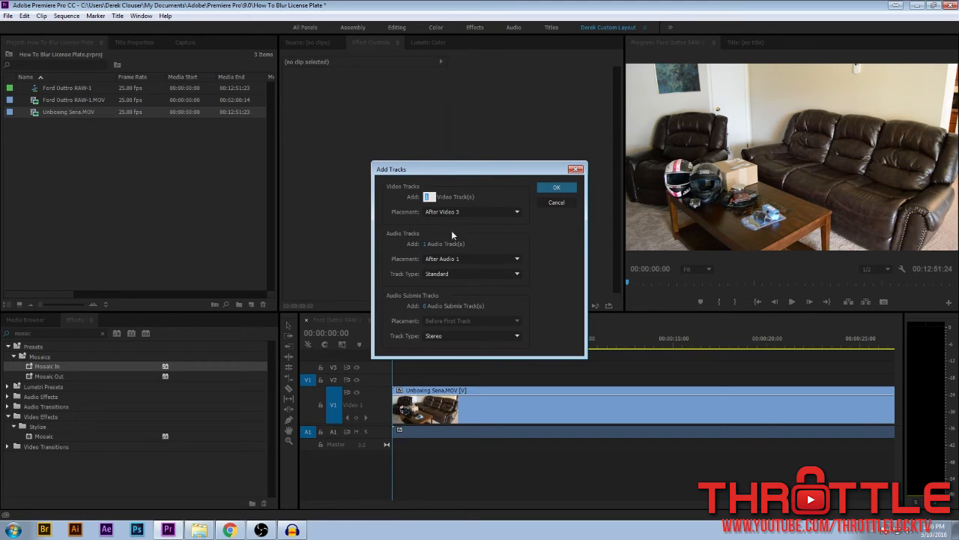
left_click(561, 189)
right_click(383, 425)
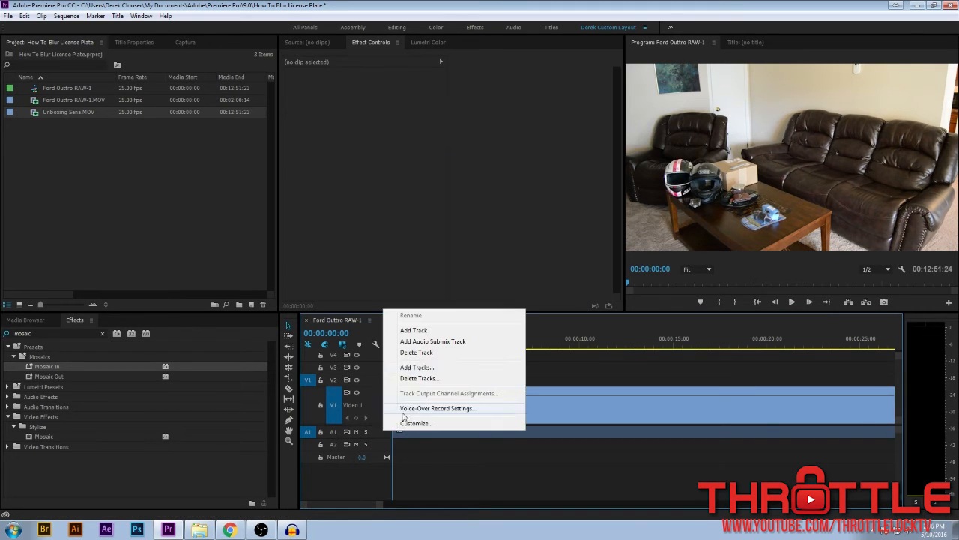
left_click(420, 352)
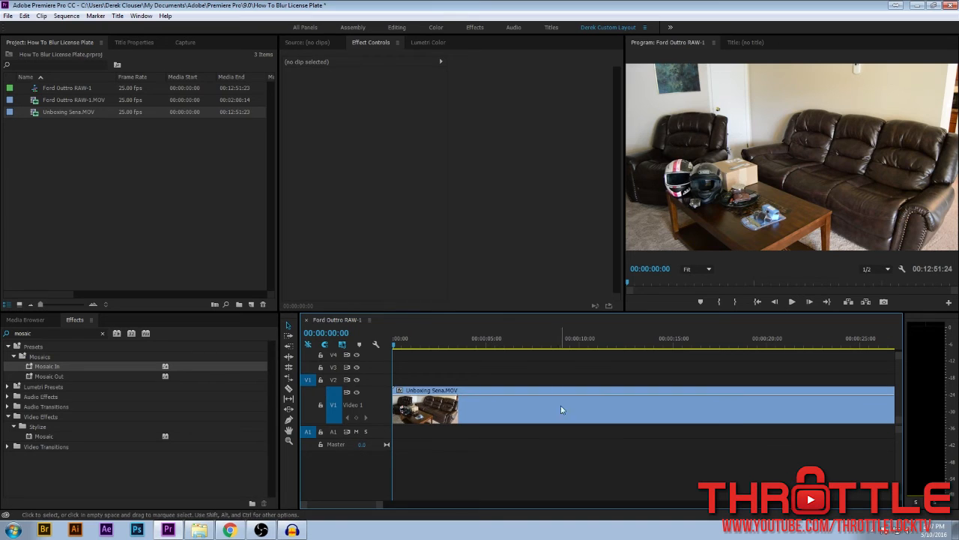
Step: Cut Unboxing Sena.MOV at 00:00:17:17 and again about two seconds further on to isolate a short middle segment
left_click_drag(396, 343, 627, 347)
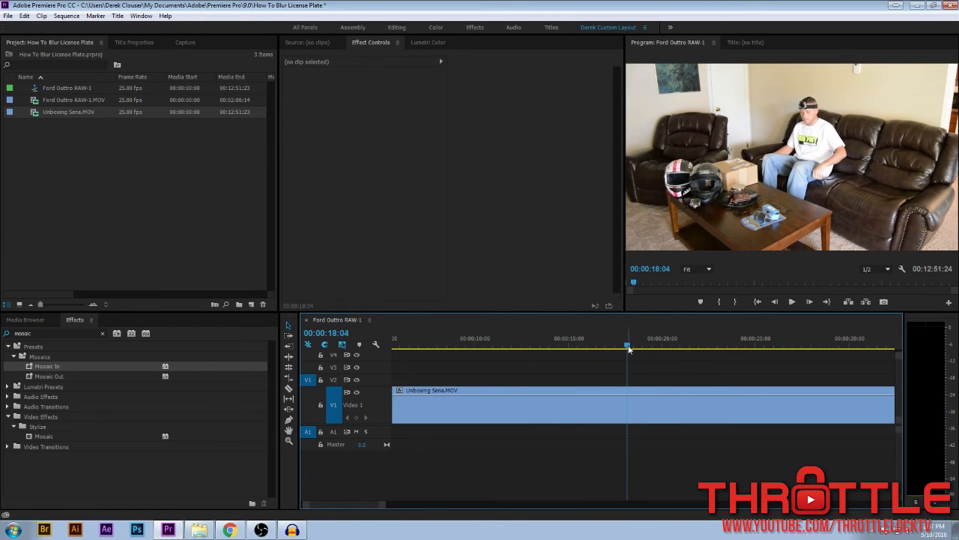
key("c")
left_click(618, 405)
left_click(658, 405)
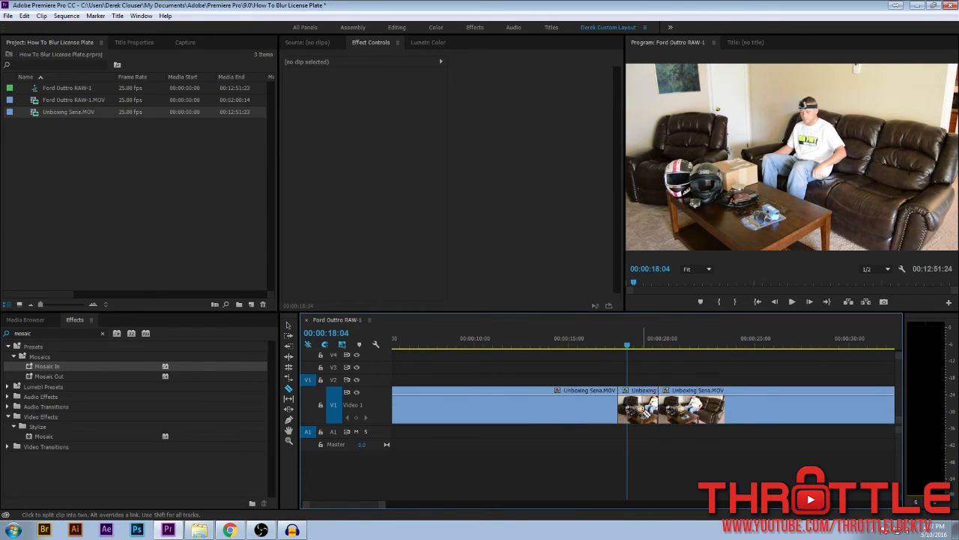
key("v")
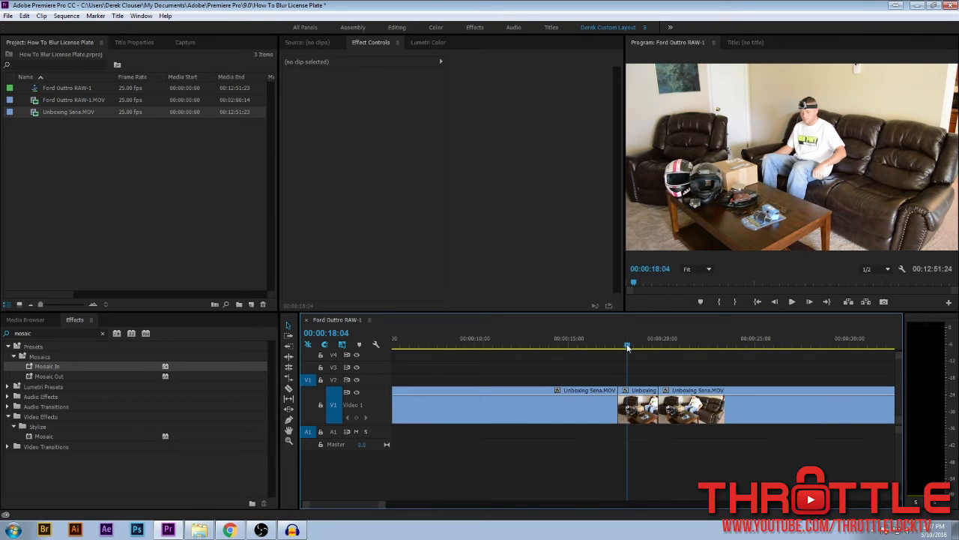
Step: Find the blur effects and apply Camera Blur to the short middle segment, with the playhead at 00:00:18:24
left_click_drag(627, 347, 642, 332)
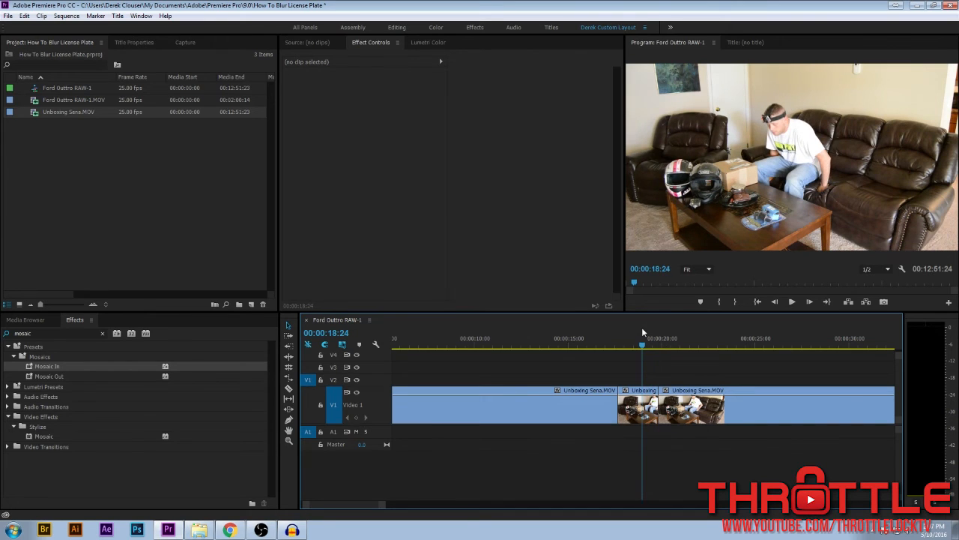
left_click(56, 334)
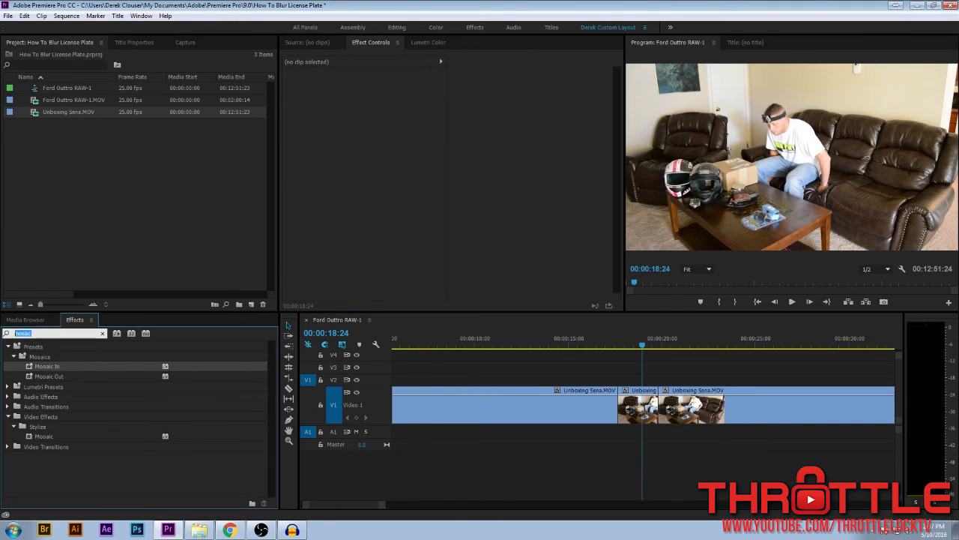
type("blur")
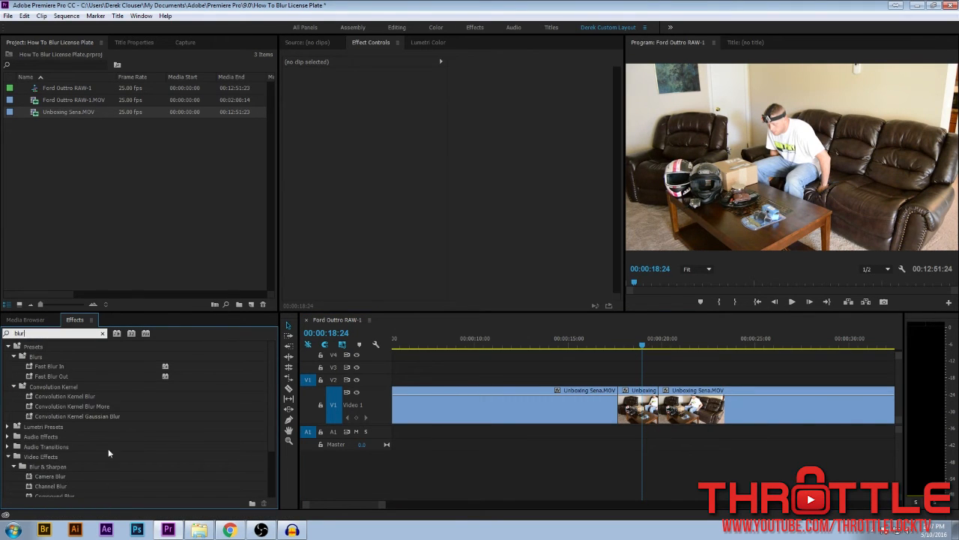
left_click_drag(52, 476, 637, 410)
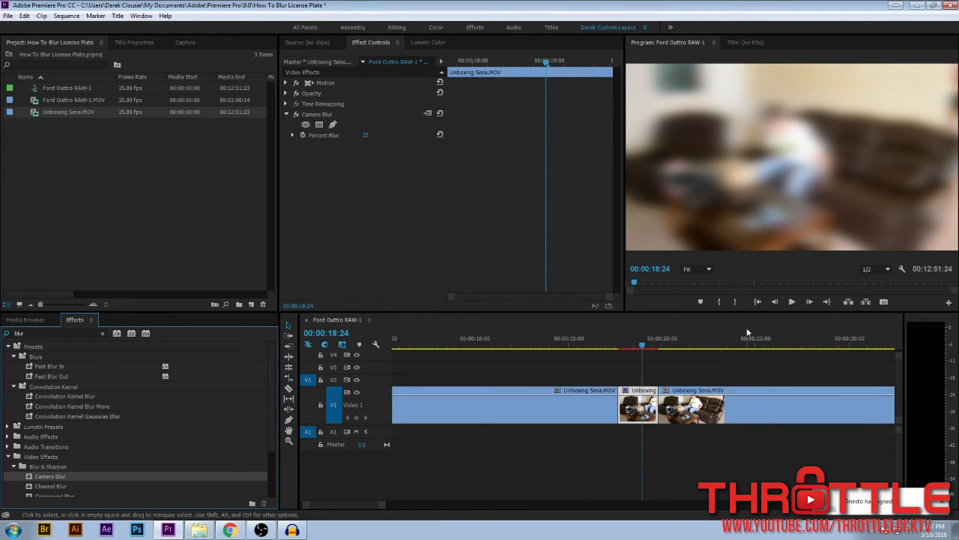
Step: Add an elliptical mask to the Camera Blur effect and shrink it to fit tightly over the man's face
left_click(306, 125)
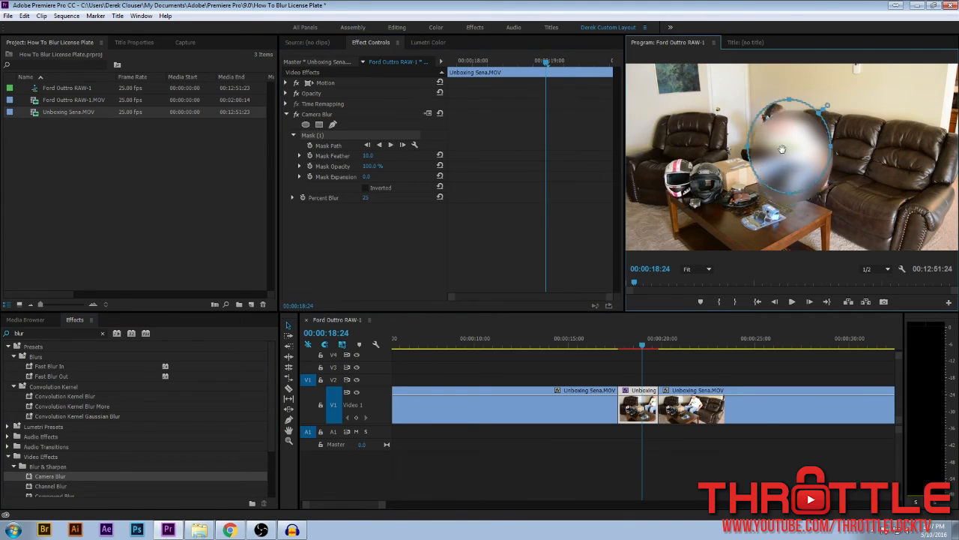
left_click_drag(787, 159, 773, 145)
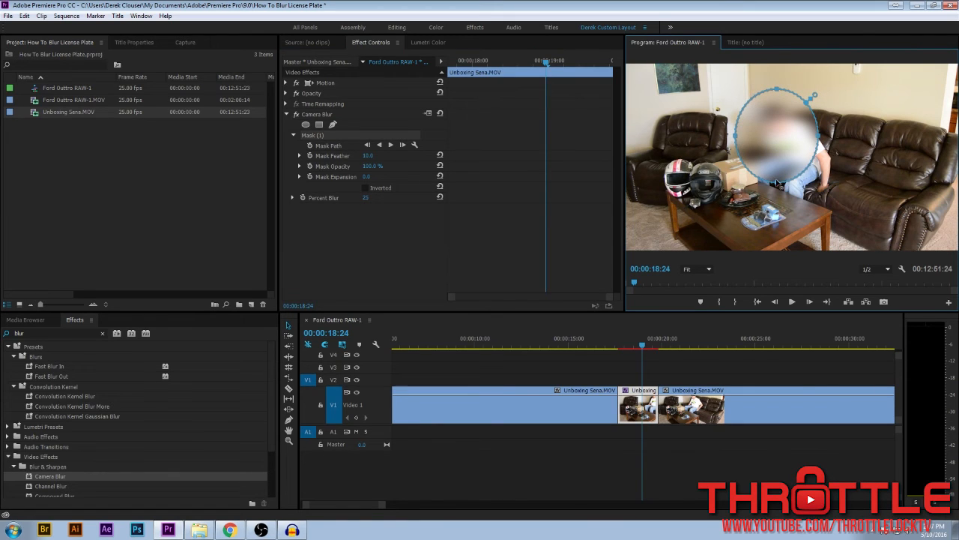
left_click_drag(778, 184, 778, 137)
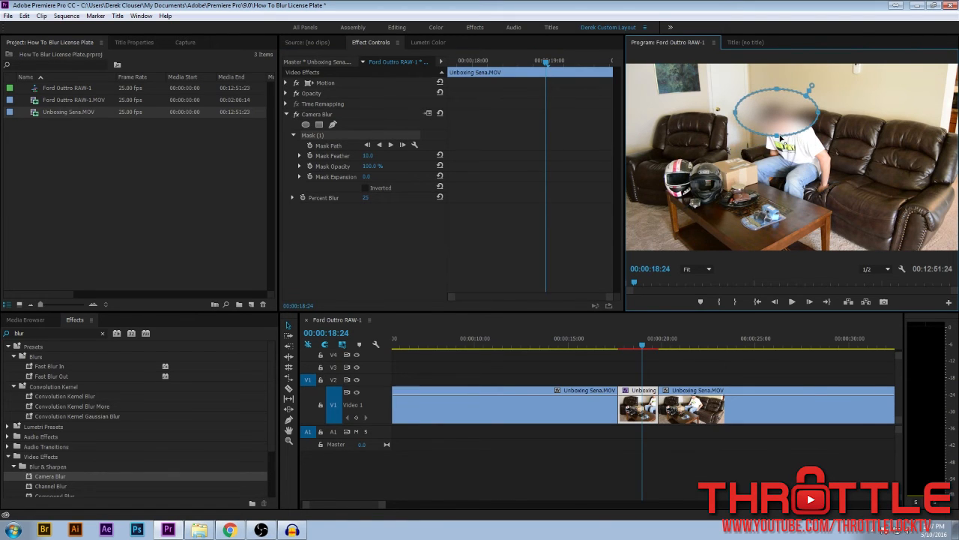
left_click_drag(735, 114, 778, 108)
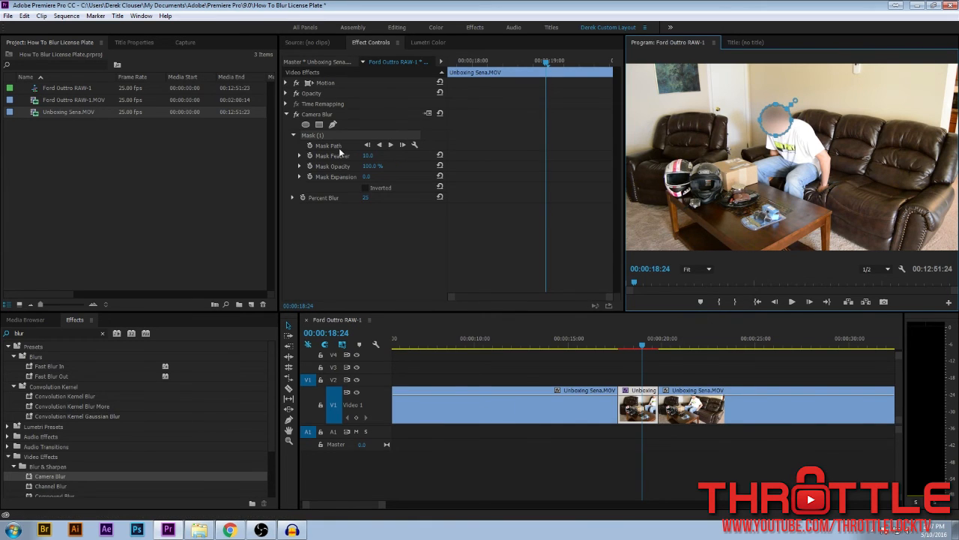
Step: Track the face mask forward and backward from 00:00:18:24 using the Position, Scale & Rotation method
left_click(414, 145)
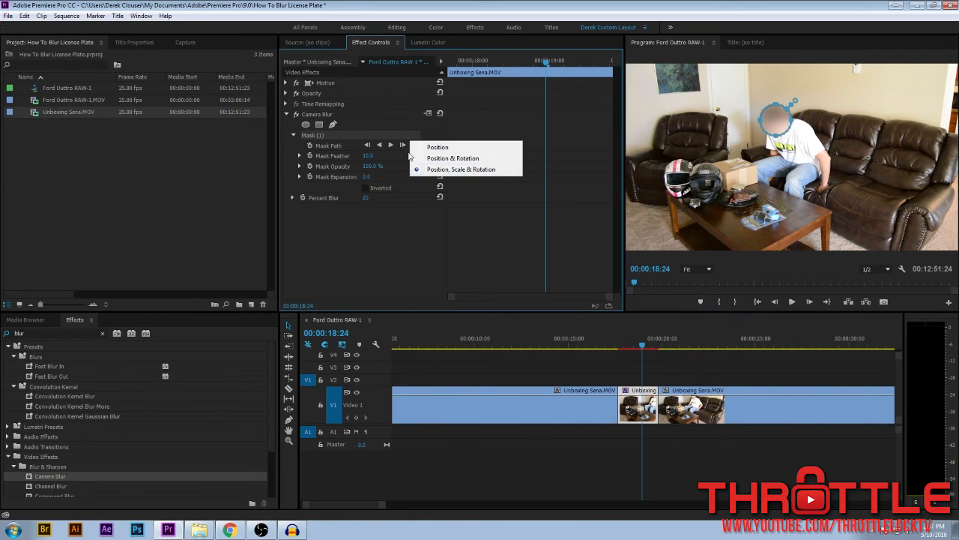
left_click(390, 146)
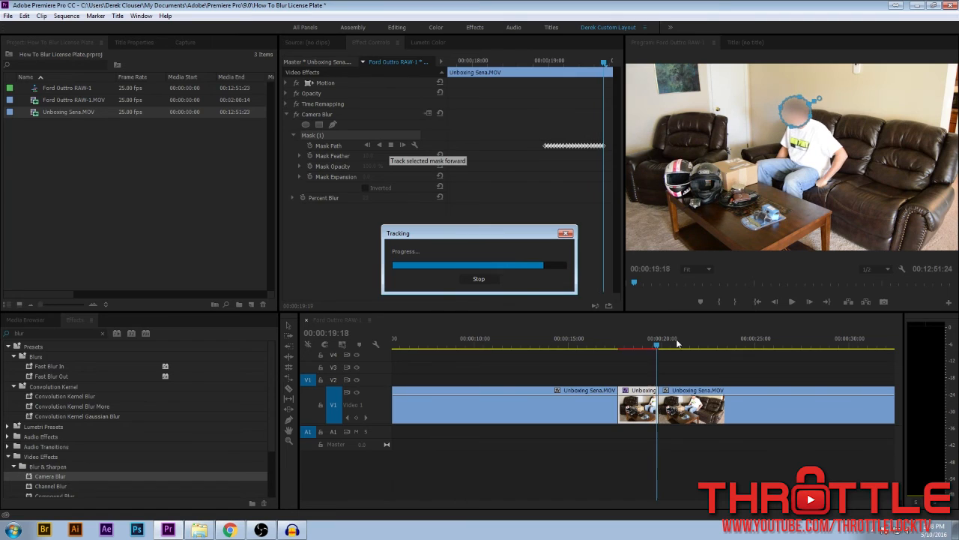
left_click_drag(658, 343, 641, 346)
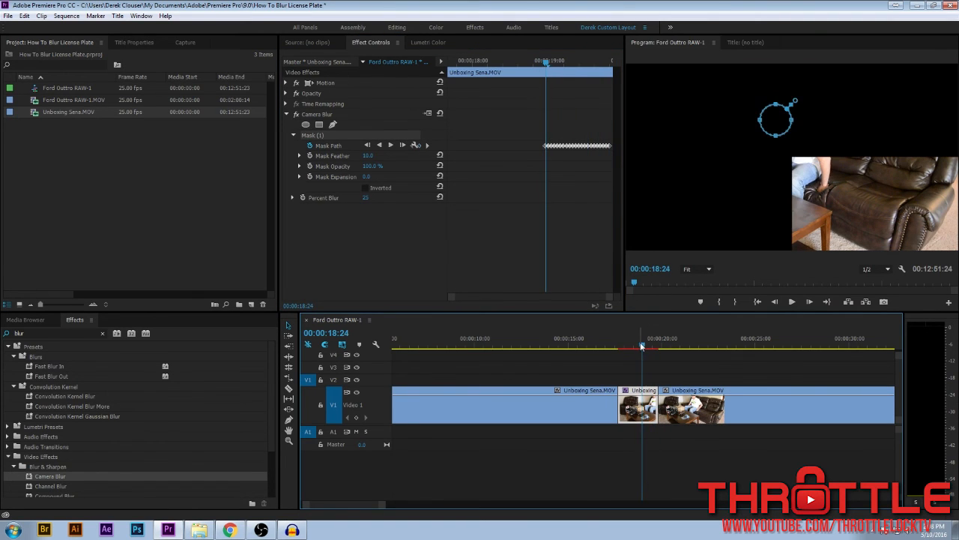
left_click(379, 144)
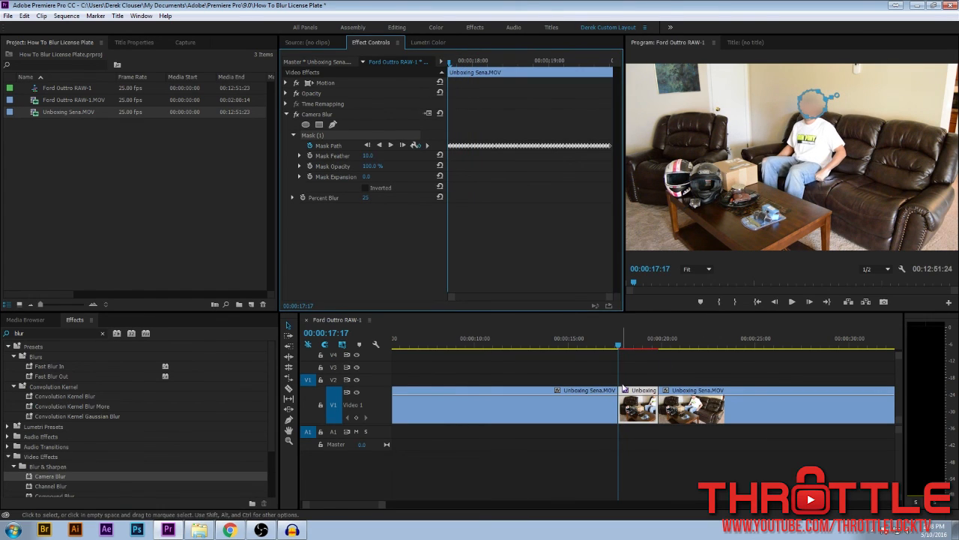
Step: Play the sequence full screen from 00:00:16:24 to check that the blur follows the man's face, and scrub back to 00:00:21:02
left_click(606, 347)
key("space")
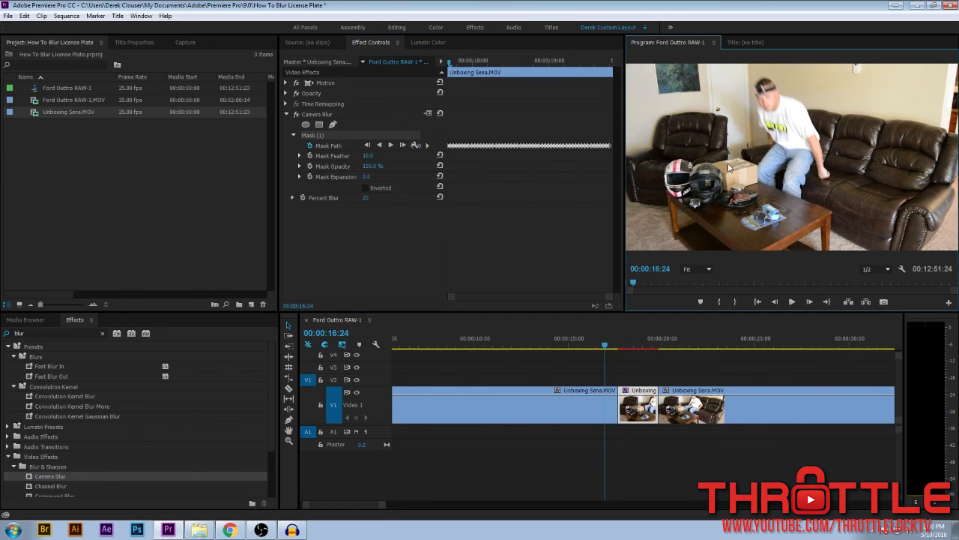
key("grave")
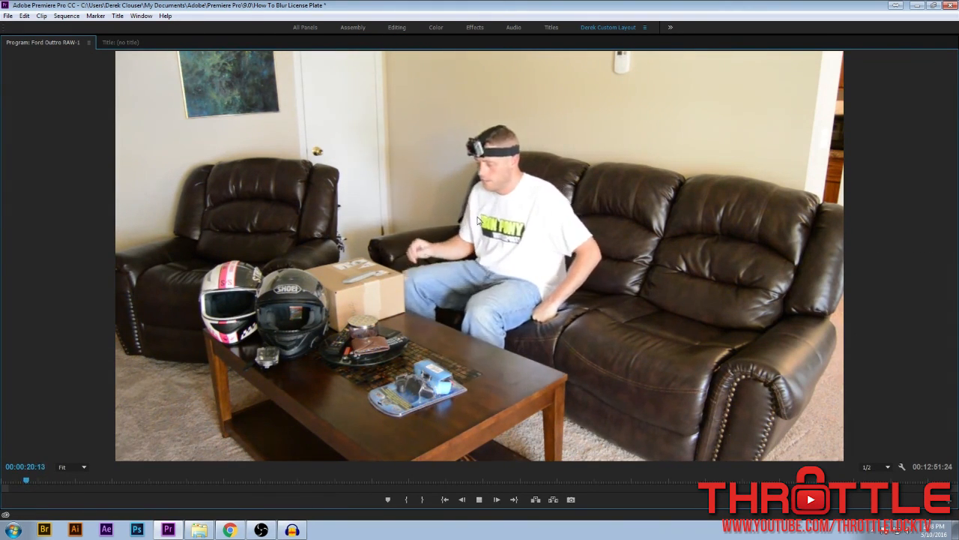
key("grave")
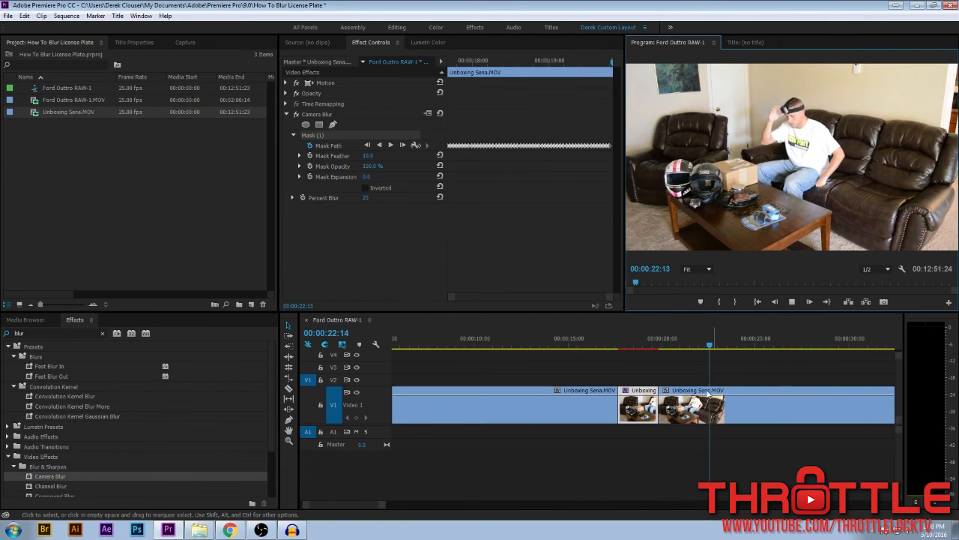
key("space")
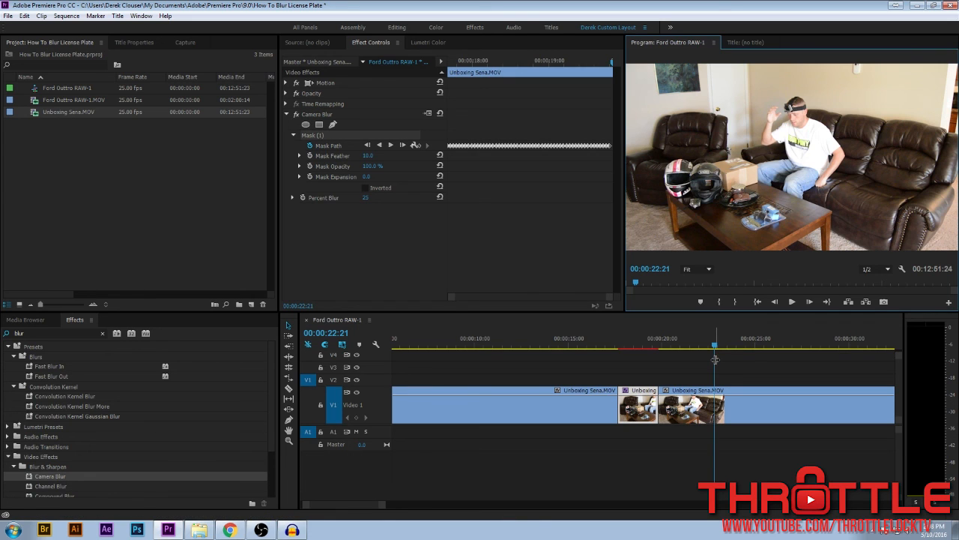
left_click_drag(715, 360, 682, 357)
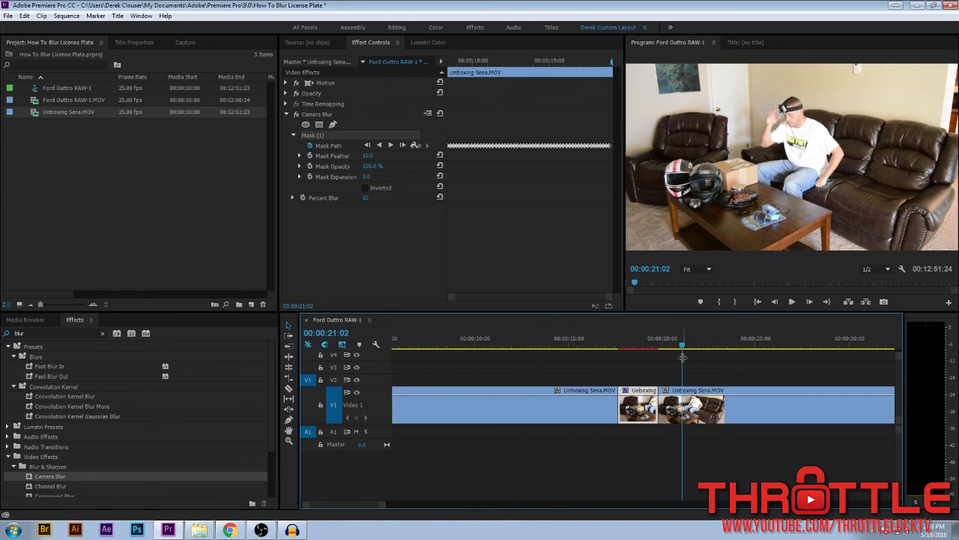